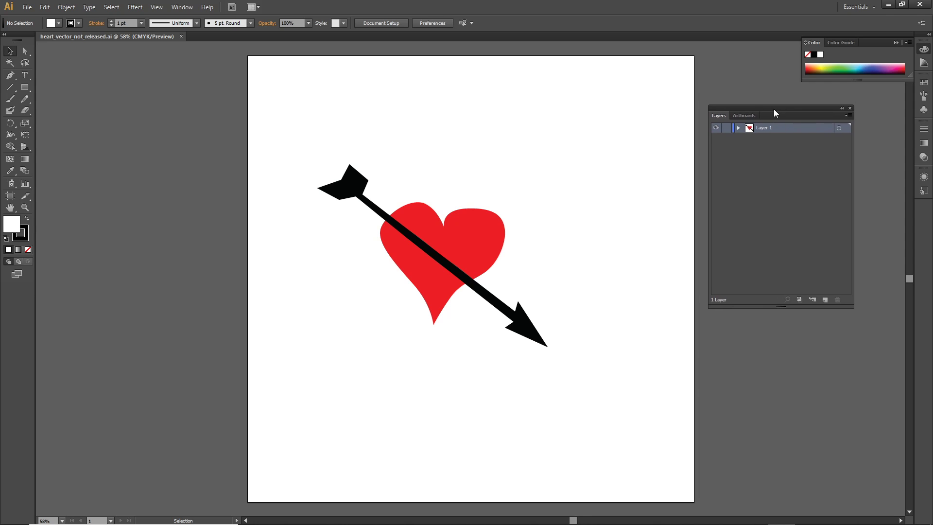
Expand Layer 1 and toggle the visibility of the layer and each of its two paths to examine what they contain.
{"action": "left_click", "coordinate": [848, 114]}
{"action": "left_click", "coordinate": [846, 115]}
{"action": "left_click", "coordinate": [738, 127]}
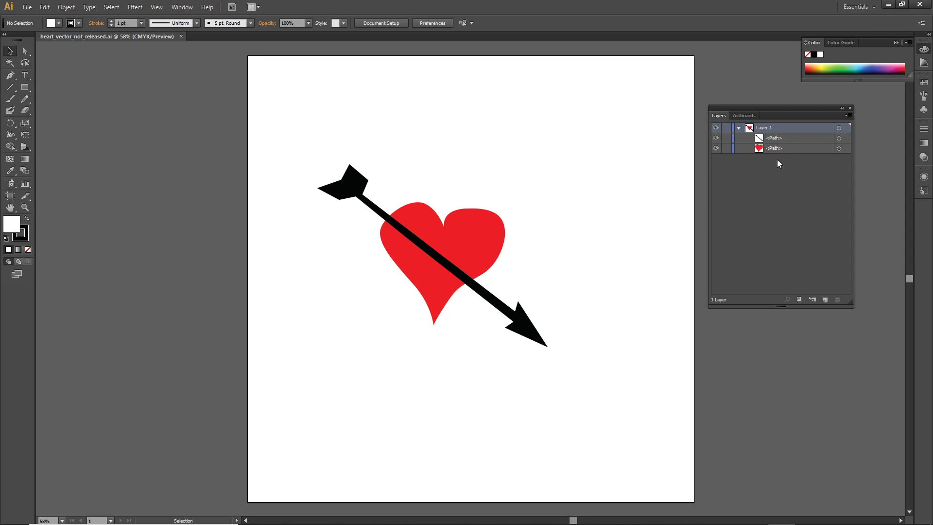
{"action": "left_click", "coordinate": [714, 130], "text": "ctrl"}
{"action": "left_click", "coordinate": [714, 130], "text": "ctrl"}
{"action": "left_click", "coordinate": [715, 138]}
{"action": "left_click", "coordinate": [715, 138]}
{"action": "left_click", "coordinate": [716, 149]}
{"action": "left_click", "coordinate": [715, 148]}
Select all artwork on Layer 1 and release it to separate layers using the Sequence option.
{"action": "left_click", "coordinate": [845, 128]}
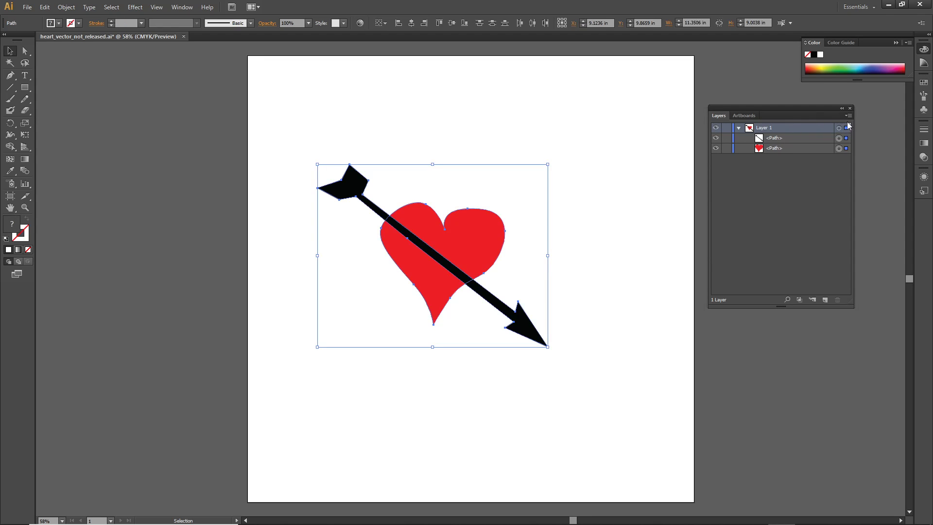
{"action": "left_click", "coordinate": [848, 116]}
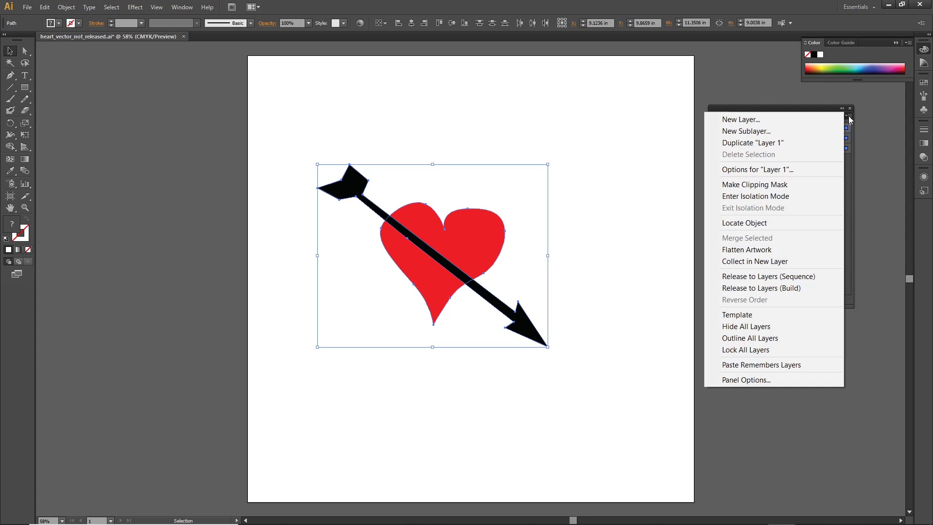
{"action": "left_click", "coordinate": [767, 277]}
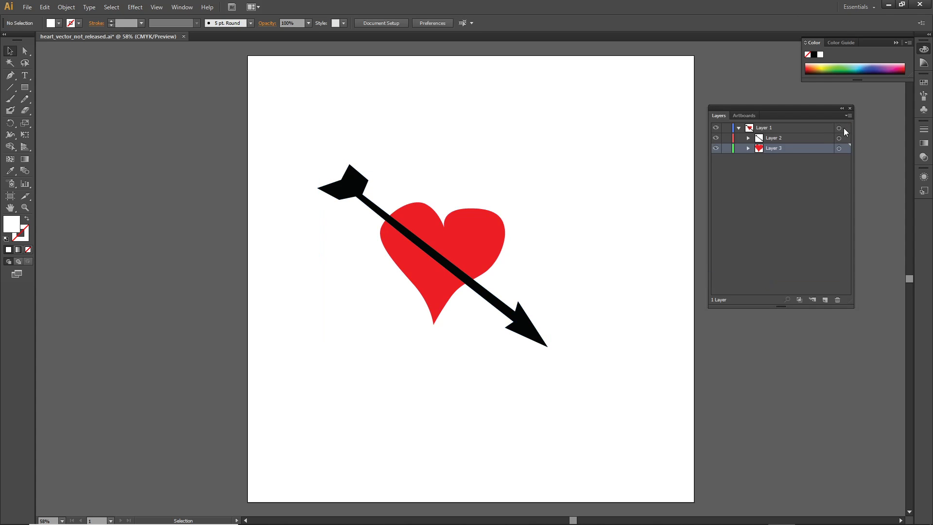
Move Layer 2 and Layer 3 out of Layer 1 to the top level, and delete the emptied Layer 1.
{"action": "left_click", "coordinate": [774, 138]}
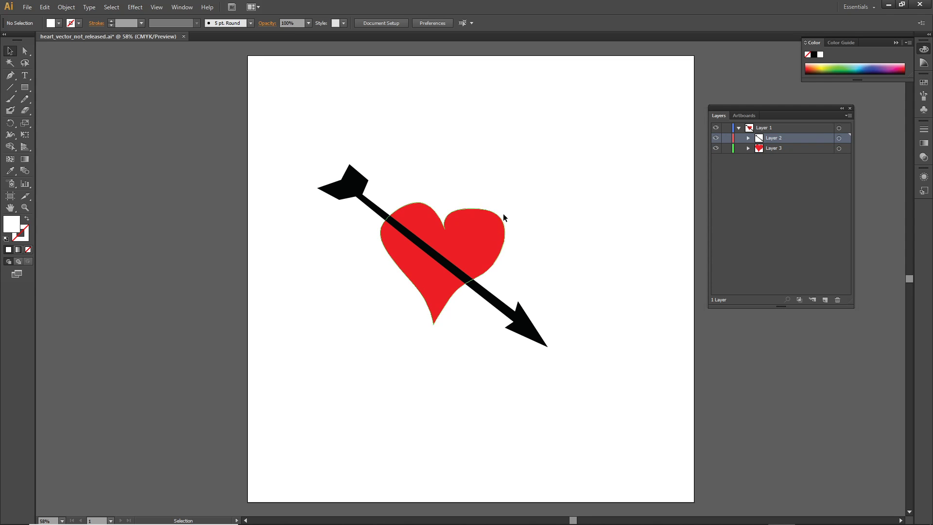
{"action": "left_click", "coordinate": [775, 149], "text": "shift"}
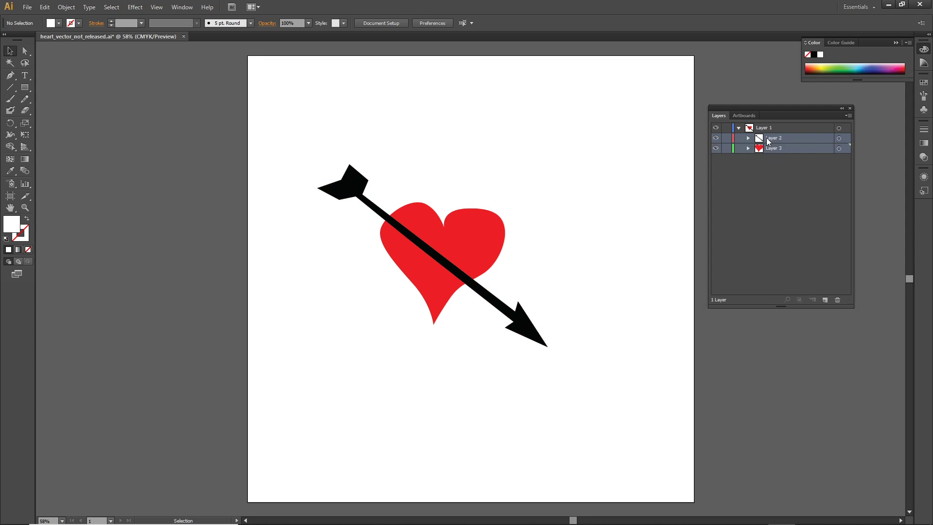
{"action": "left_click_drag", "start_coordinate": [770, 138], "coordinate": [769, 127]}
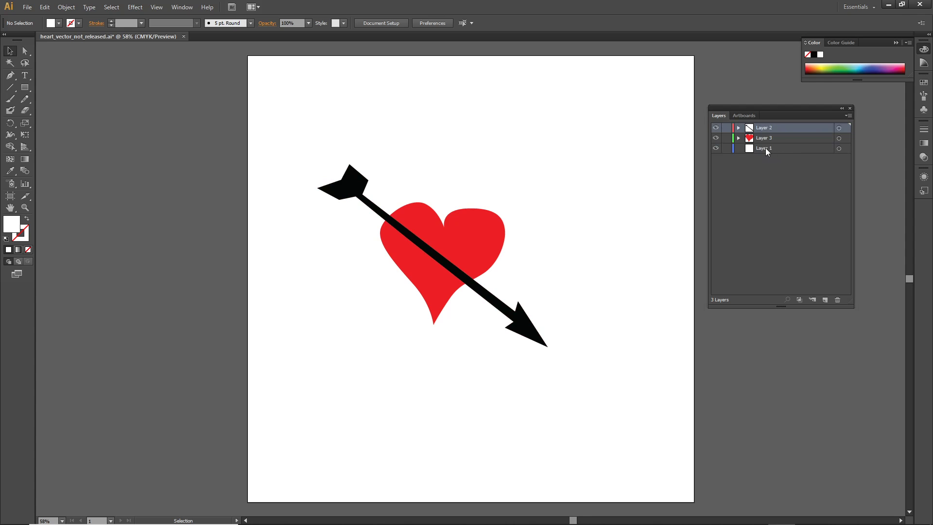
{"action": "left_click", "coordinate": [766, 148]}
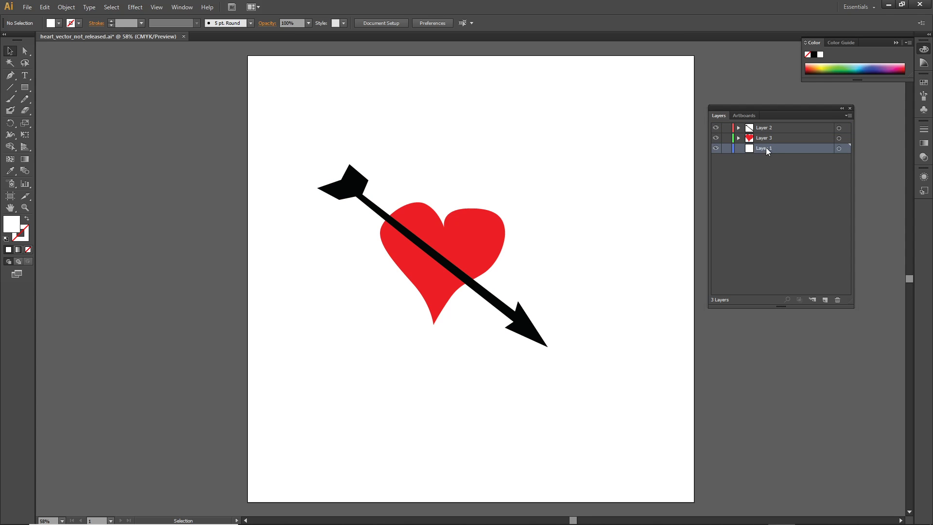
{"action": "left_click", "coordinate": [836, 299]}
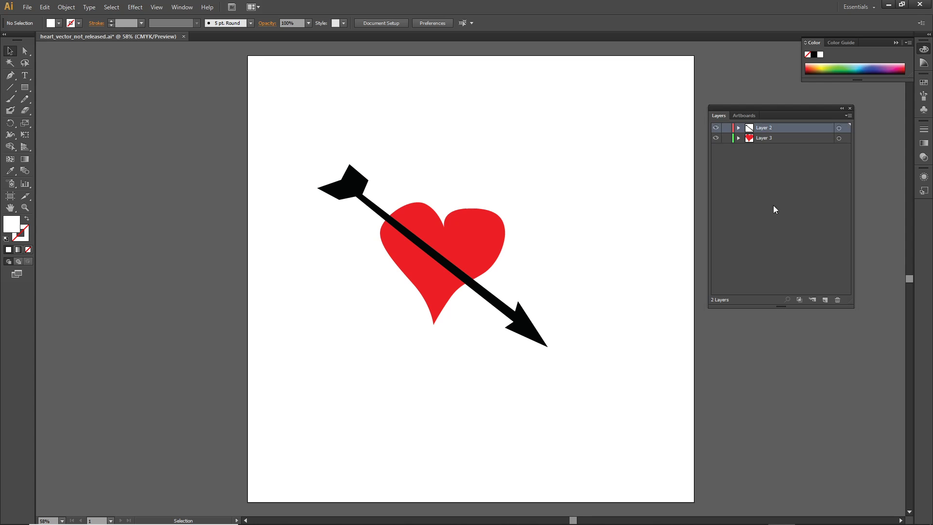
Rename Layer 2 as "arrow" and Layer 3 as "heart".
{"action": "double_click", "coordinate": [768, 129]}
{"action": "type", "text": "arro"}
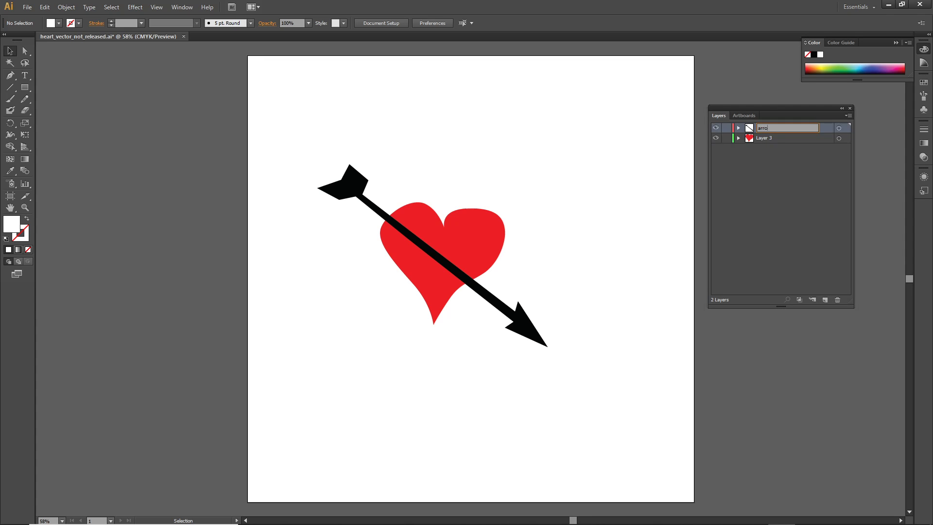
{"action": "key", "text": "Return"}
{"action": "double_click", "coordinate": [763, 139]}
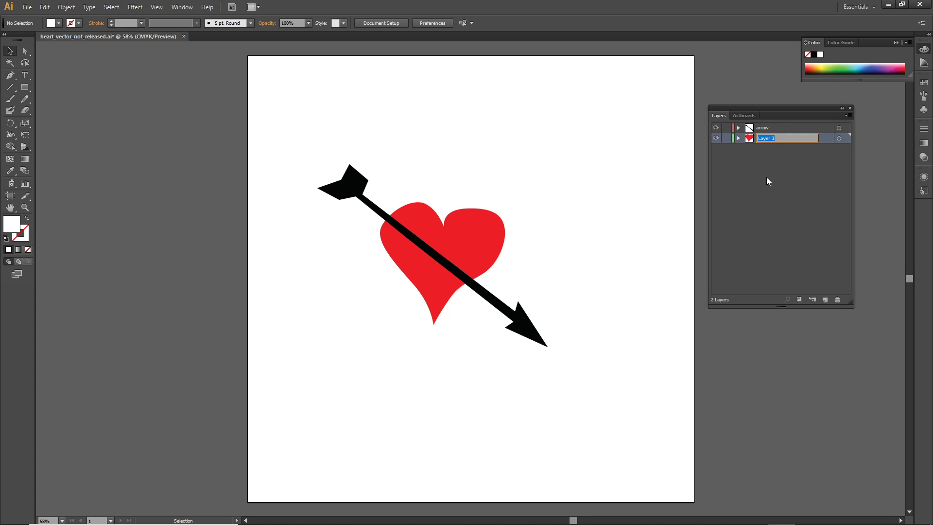
{"action": "type", "text": "heart"}
{"action": "key", "text": "Return"}
Switch to After Effects and create a new project, discarding the changes to the open Mask_Path_01_Add_Subtract project.
{"action": "key", "text": "backslash"}
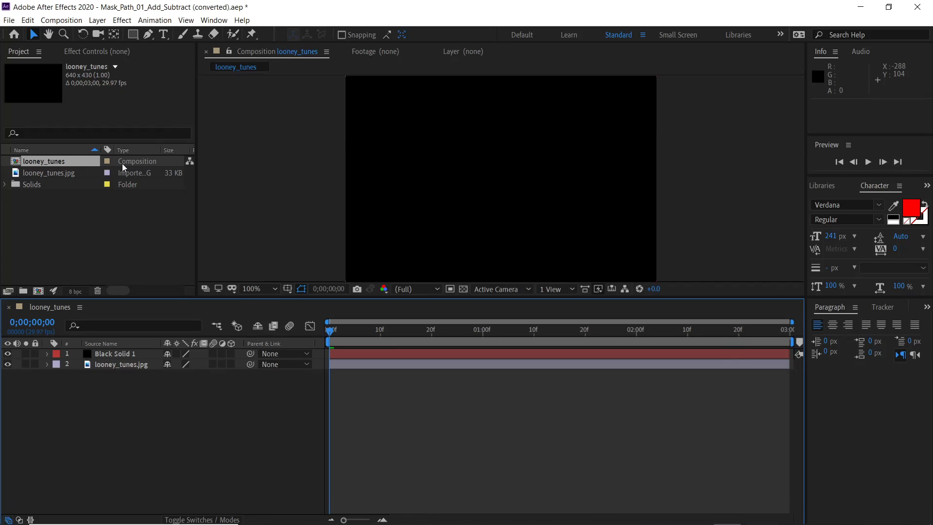
{"action": "left_click", "coordinate": [9, 20]}
{"action": "mouse_move", "coordinate": [96, 36]}
{"action": "left_click", "coordinate": [204, 33]}
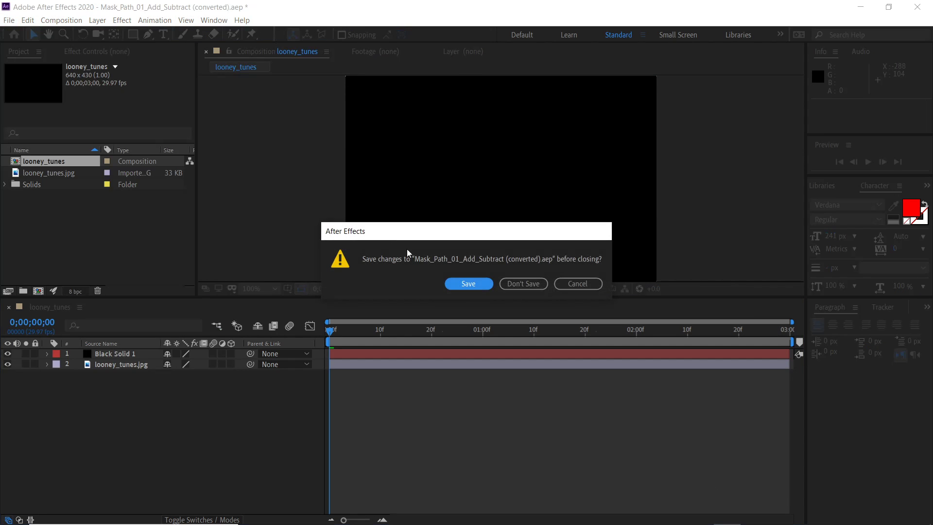
{"action": "left_click", "coordinate": [523, 282]}
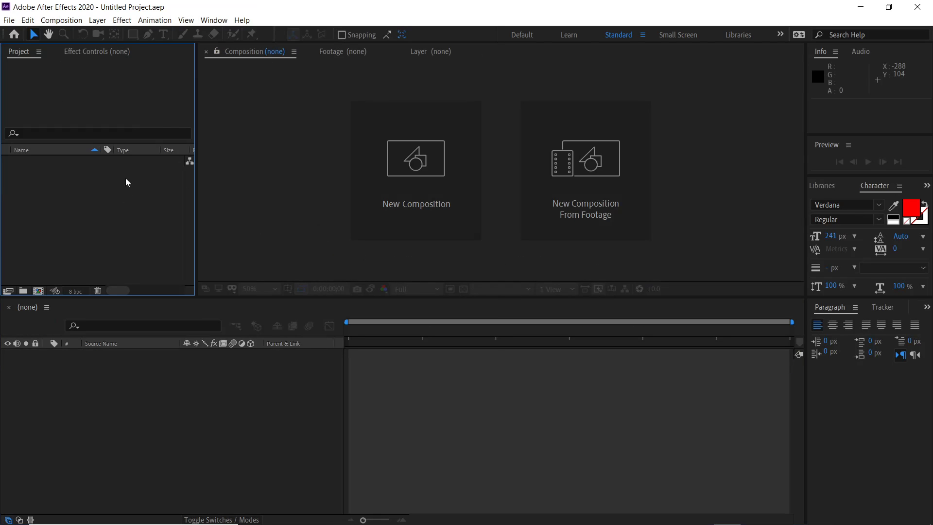
Try to import heartvector.ai with import kind Composition and footage dimensions set to Layer Size.
{"action": "double_click", "coordinate": [138, 176]}
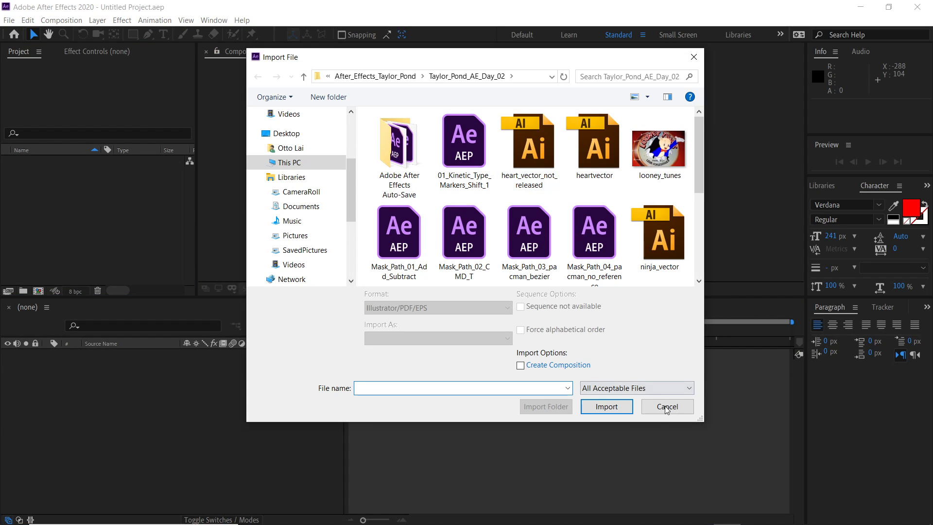
{"action": "left_click", "coordinate": [520, 150]}
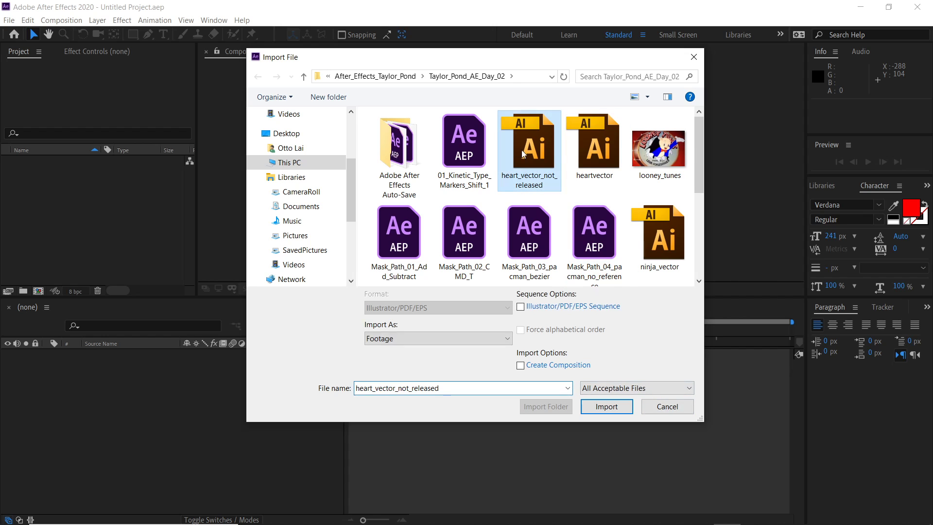
{"action": "left_click", "coordinate": [591, 152]}
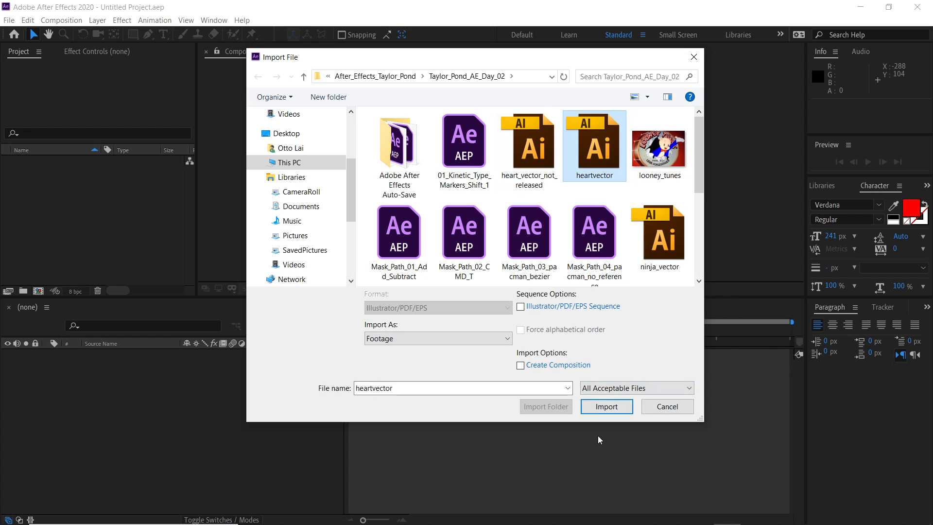
{"action": "left_click", "coordinate": [601, 407]}
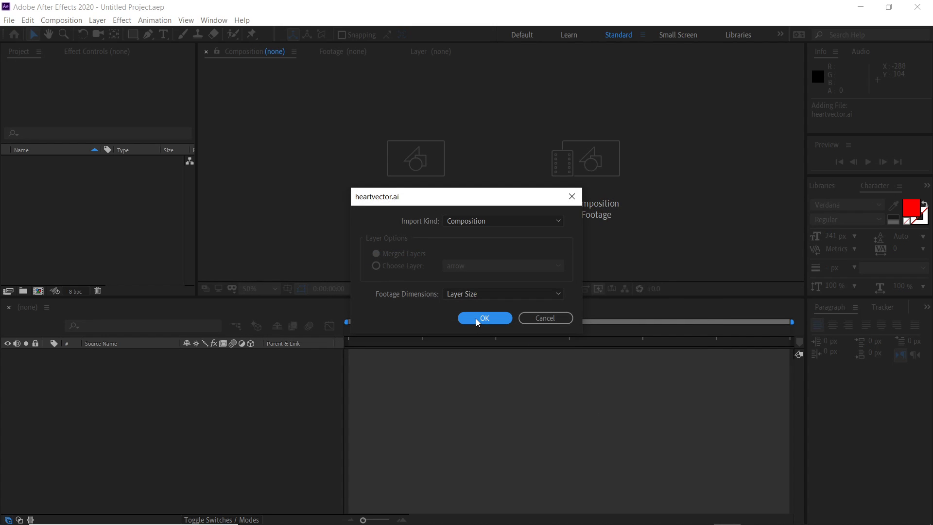
{"action": "left_click", "coordinate": [476, 318]}
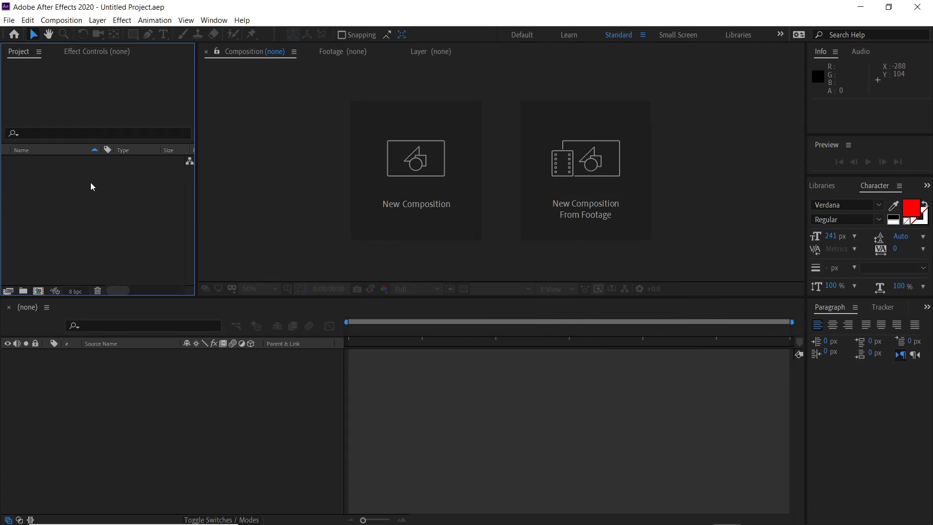
Import the heartvector file as a Composition and open the resulting composition.
{"action": "double_click", "coordinate": [111, 178]}
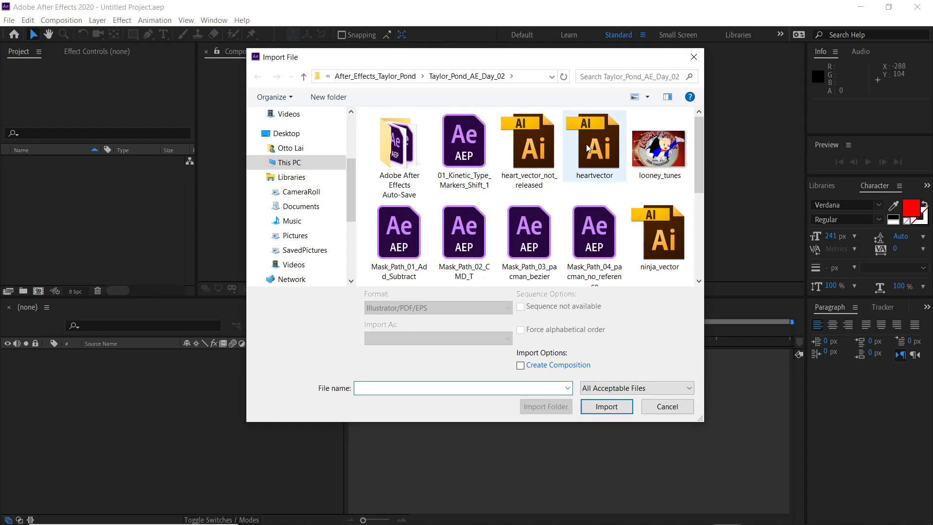
{"action": "left_click", "coordinate": [601, 155]}
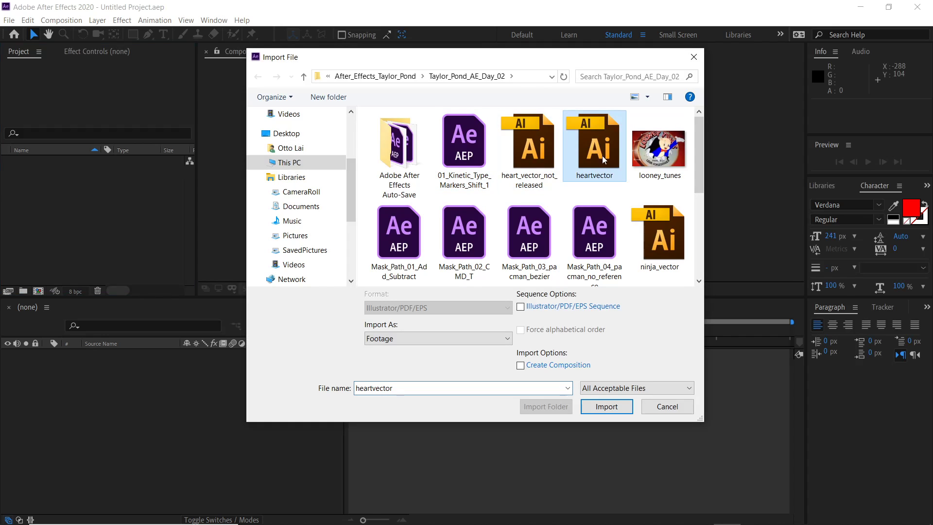
{"action": "left_click", "coordinate": [389, 339]}
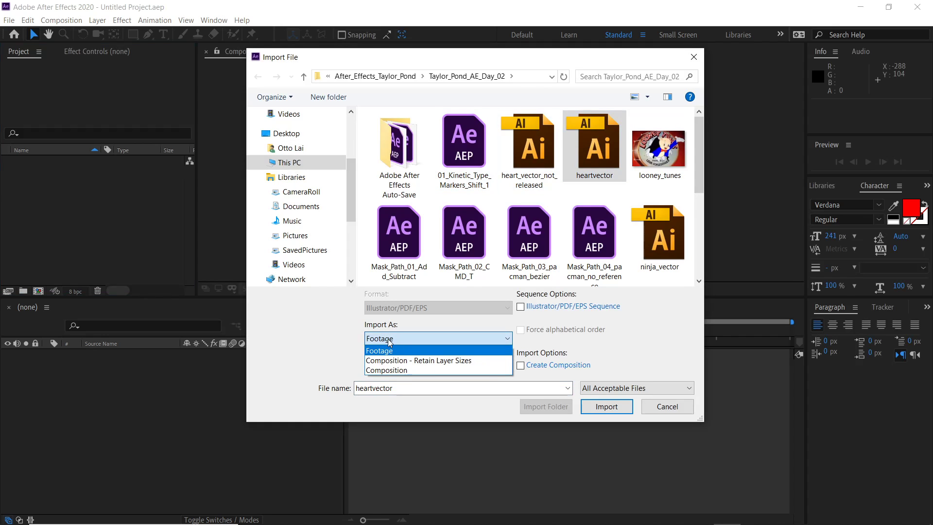
{"action": "left_click", "coordinate": [391, 370]}
{"action": "left_click", "coordinate": [605, 406]}
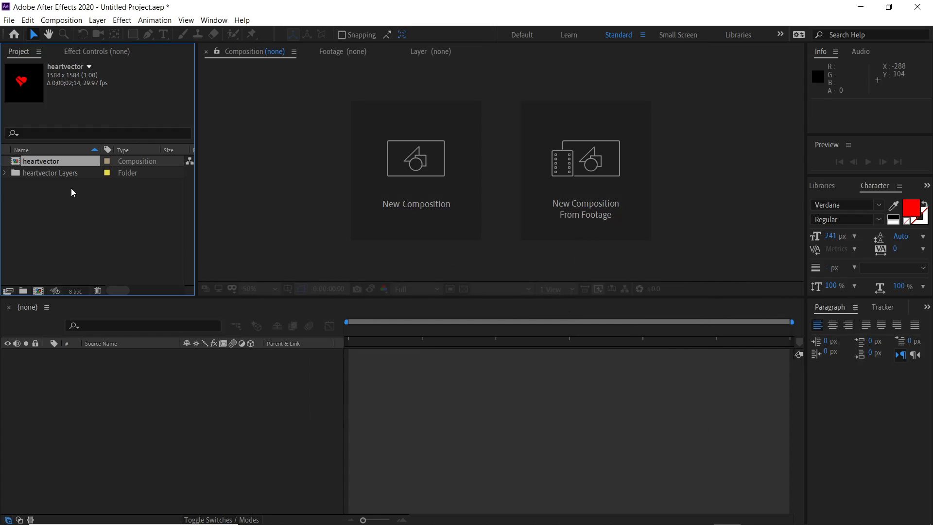
{"action": "double_click", "coordinate": [21, 166]}
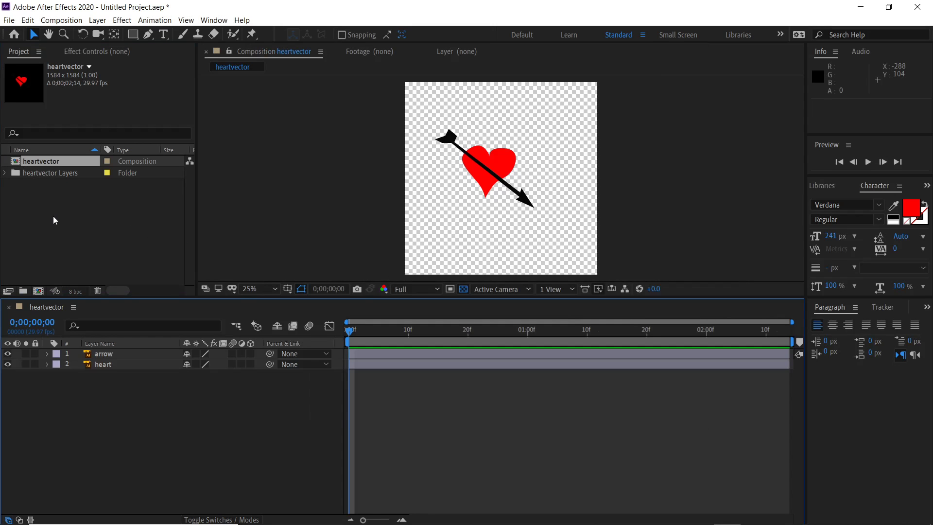
Select the arrow and heart layers alternately to examine the separate layers of the composition.
{"action": "scroll", "coordinate": [476, 156], "scroll_direction": "up", "scroll_amount": 2}
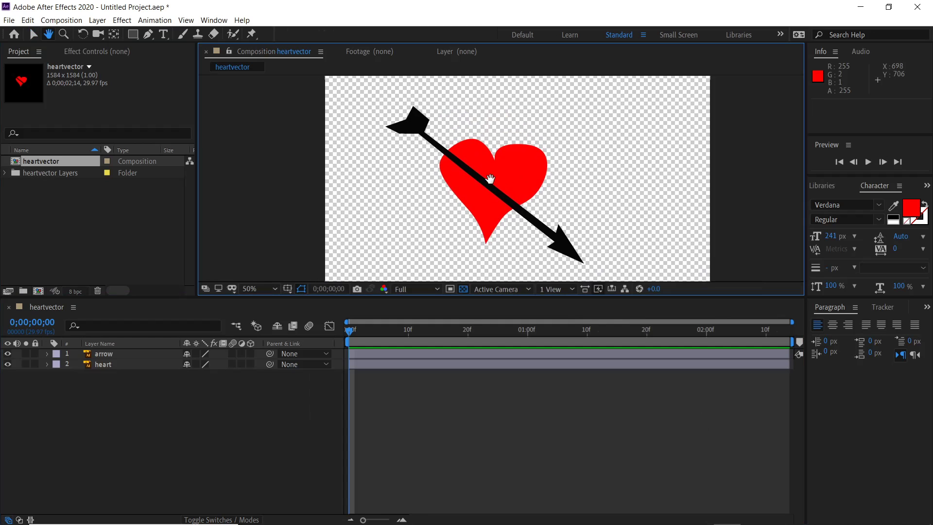
{"action": "left_click", "coordinate": [104, 358]}
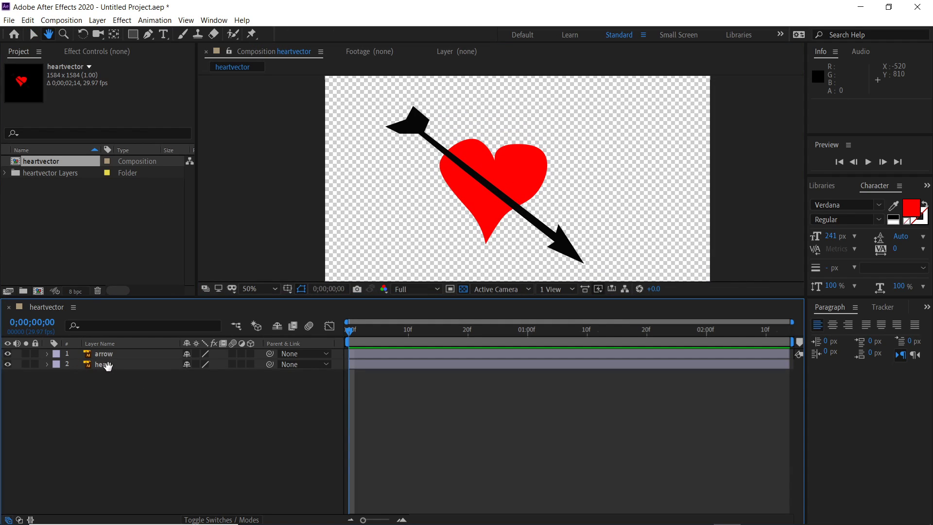
{"action": "key", "text": "v"}
{"action": "left_click", "coordinate": [105, 359]}
{"action": "left_click", "coordinate": [106, 364]}
{"action": "left_click", "coordinate": [106, 354]}
{"action": "left_click", "coordinate": [106, 365]}
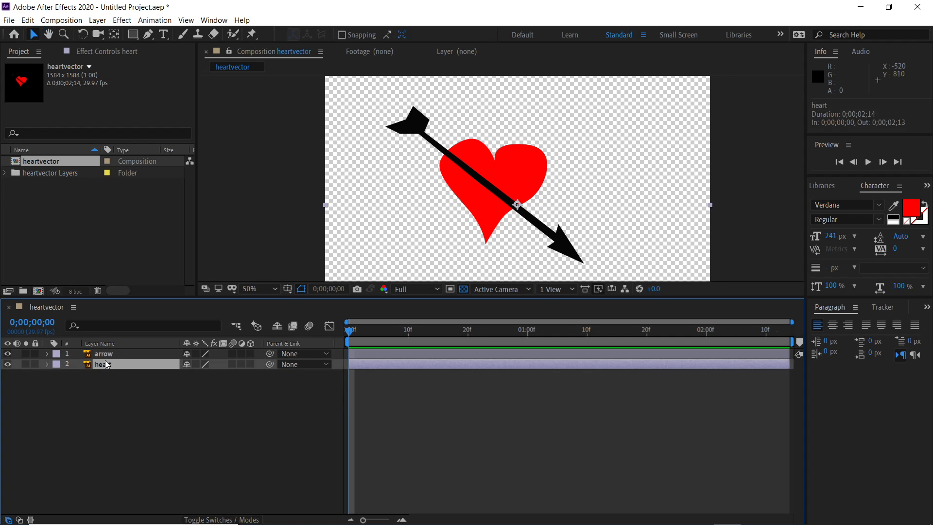
{"action": "left_click", "coordinate": [115, 376]}
Keyframe the arrow layer's current position at 0;00;00;19 and move it off the canvas to -420, -292 at about frame 11.
{"action": "left_click", "coordinate": [109, 354]}
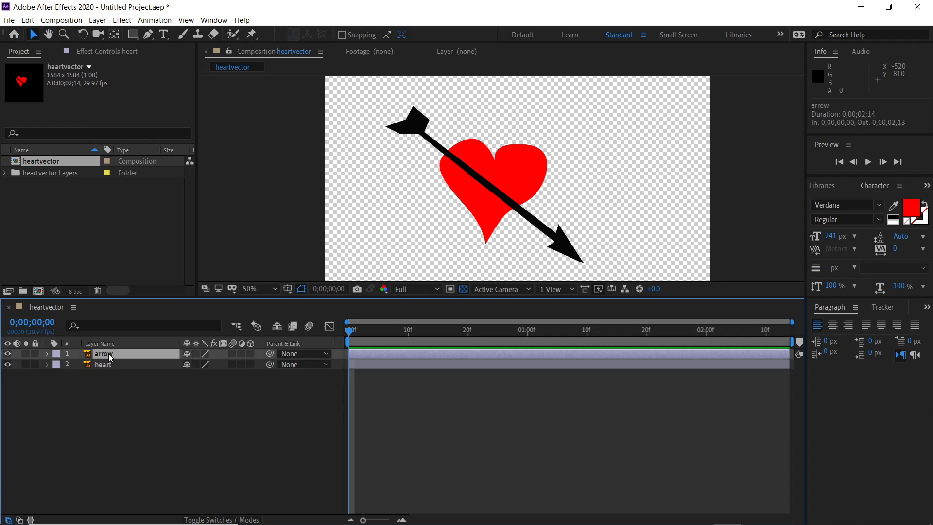
{"action": "scroll", "coordinate": [456, 176], "scroll_direction": "down", "scroll_amount": 1}
{"action": "left_click_drag", "start_coordinate": [500, 166], "coordinate": [553, 159]}
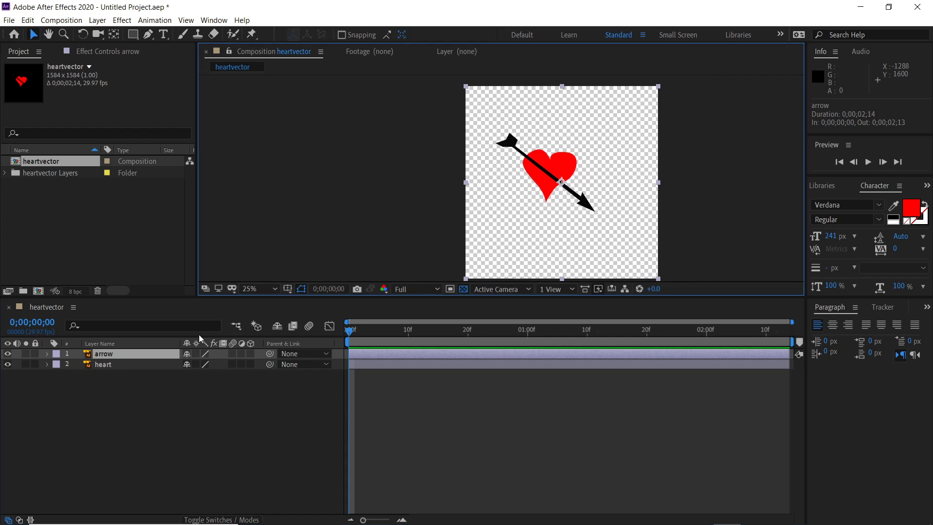
{"action": "key", "text": "p"}
{"action": "left_click_drag", "start_coordinate": [349, 330], "coordinate": [461, 330]}
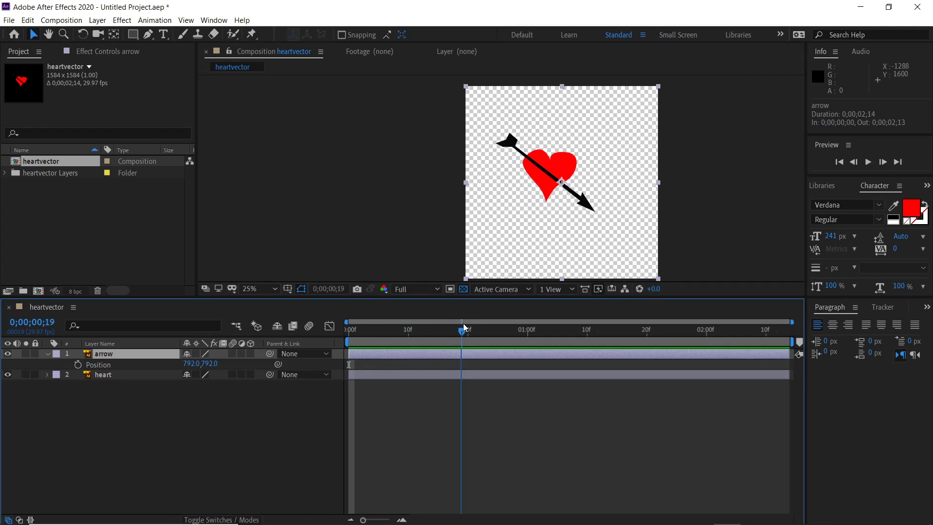
{"action": "left_click", "coordinate": [78, 364]}
{"action": "left_click_drag", "start_coordinate": [462, 328], "coordinate": [416, 330]}
{"action": "left_click_drag", "start_coordinate": [543, 159], "coordinate": [385, 32]}
End the work area at 0;00;00;29 and preview the arrow's flight into the heart.
{"action": "left_click_drag", "start_coordinate": [415, 331], "coordinate": [521, 331]}
{"action": "key", "text": "n"}
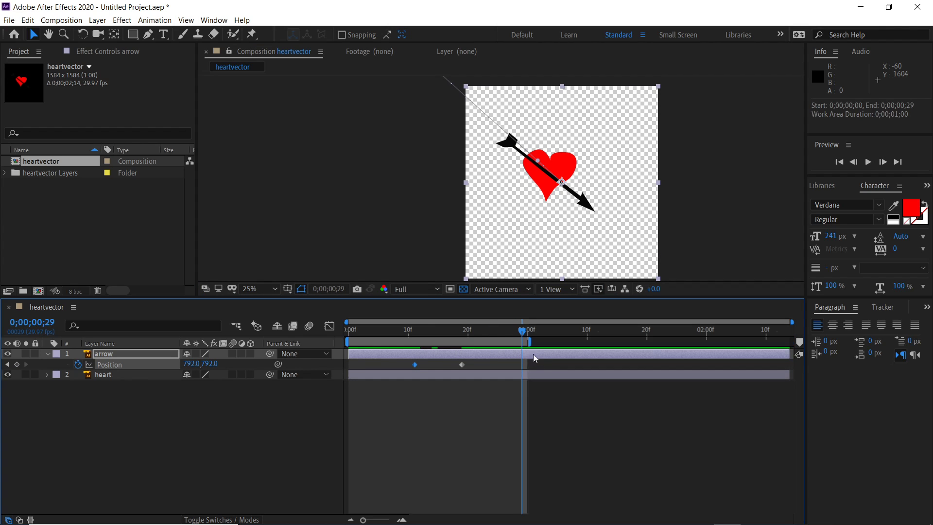
{"action": "left_click", "coordinate": [346, 334]}
{"action": "key", "text": "space"}
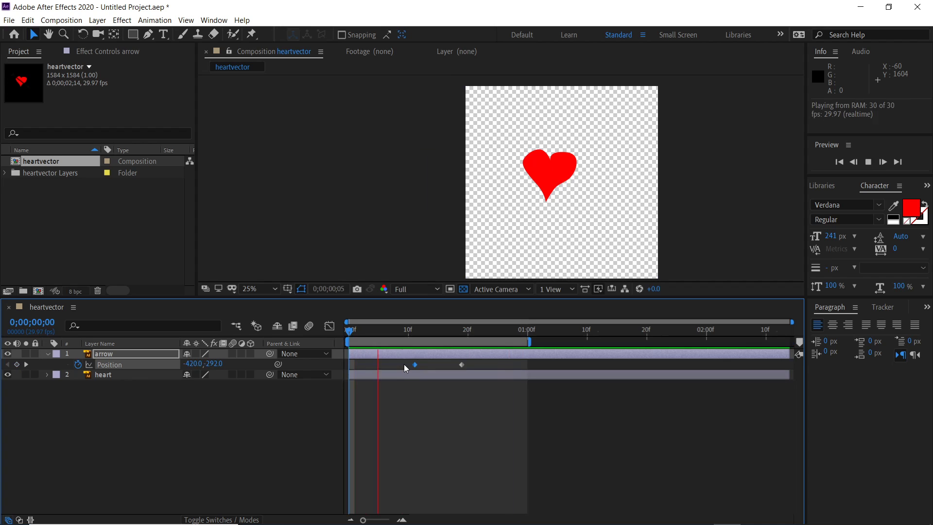
{"action": "left_click", "coordinate": [504, 333]}
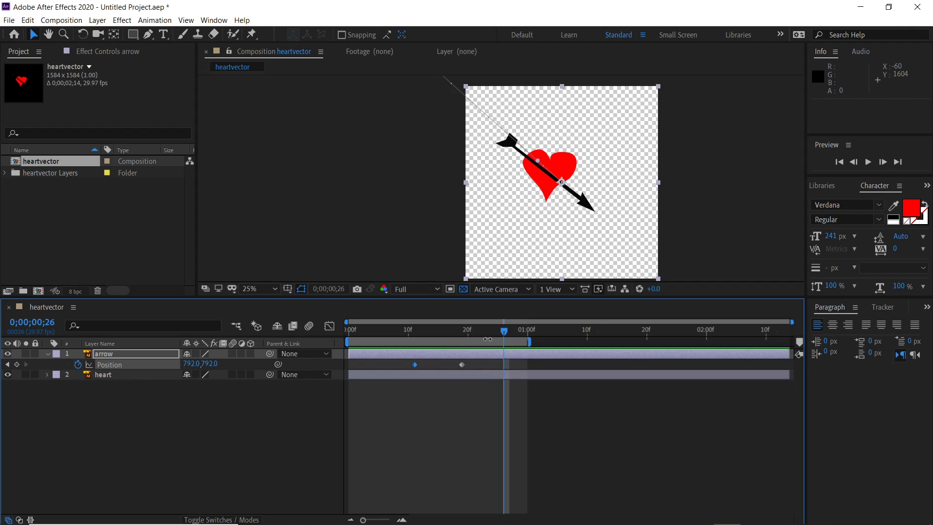
{"action": "left_click", "coordinate": [456, 333]}
{"action": "left_click_drag", "start_coordinate": [442, 334], "coordinate": [468, 333]}
Duplicate the heart layer and place the copy above the arrow layer.
{"action": "left_click", "coordinate": [112, 375]}
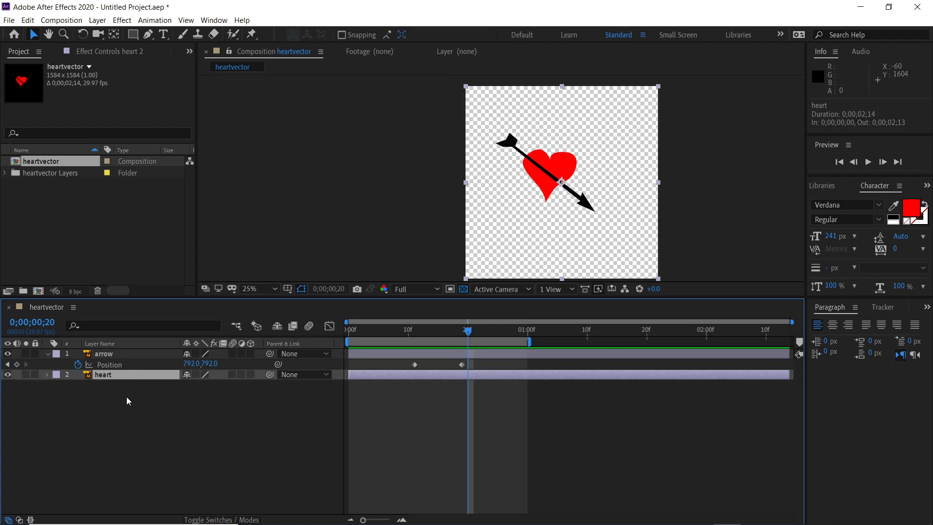
{"action": "key", "text": "ctrl+d"}
{"action": "left_click_drag", "start_coordinate": [121, 381], "coordinate": [118, 355]}
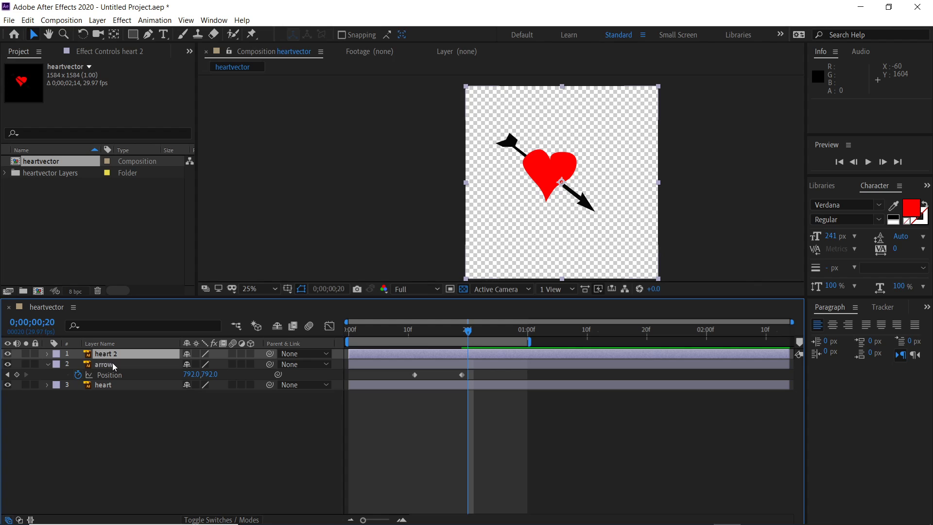
Rename the duplicated heart layer above the arrow as "heart cover".
{"action": "key", "text": "Return"}
{"action": "type", "text": "heart cover"}
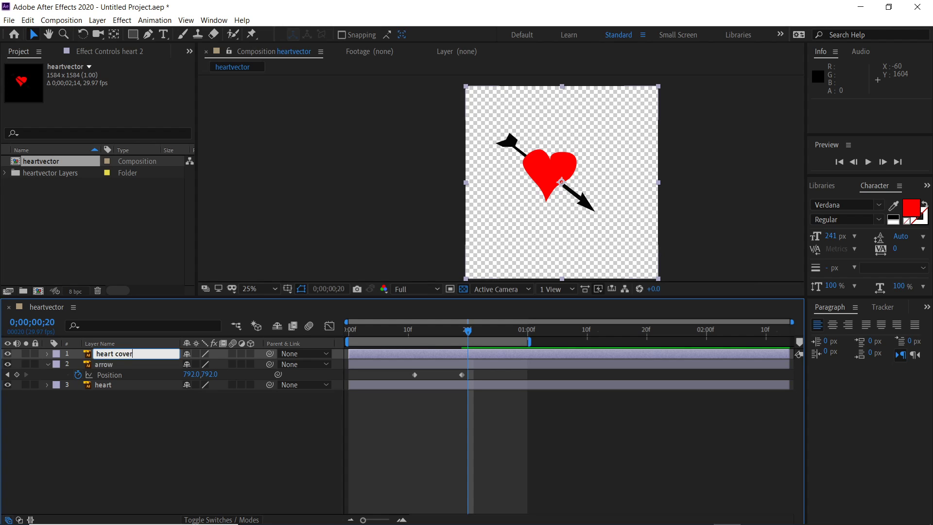
{"action": "key", "text": "Return"}
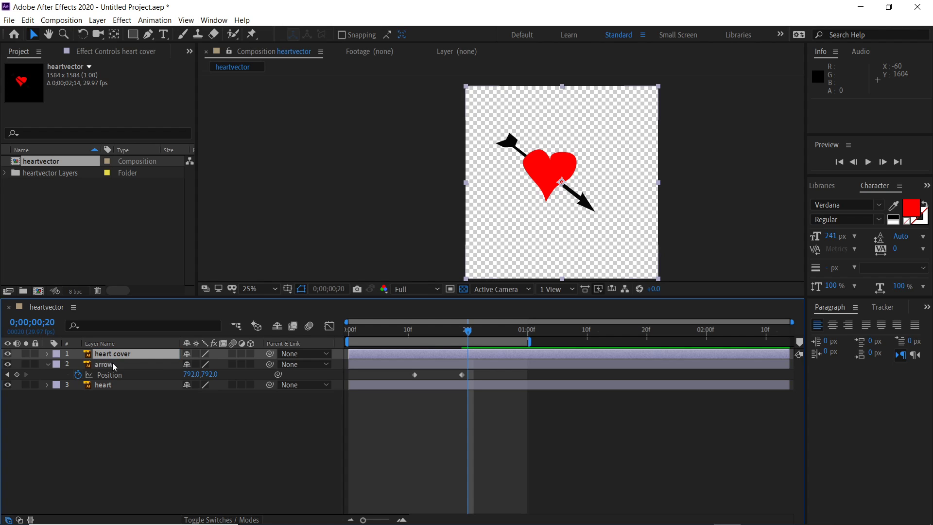
Solo the heart cover layer, draw a closed four-point Pen mask over the heart's middle where the arrow shaft crosses, and unsolo it.
{"action": "left_click", "coordinate": [25, 354]}
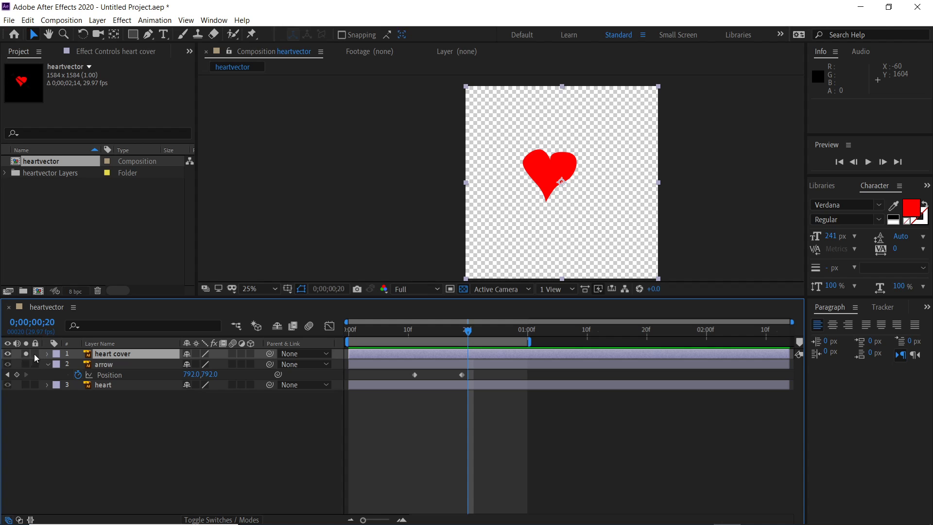
{"action": "scroll", "coordinate": [604, 151], "scroll_direction": "up", "scroll_amount": 2}
{"action": "left_click_drag", "start_coordinate": [604, 151], "coordinate": [459, 170]}
{"action": "left_click", "coordinate": [150, 36]}
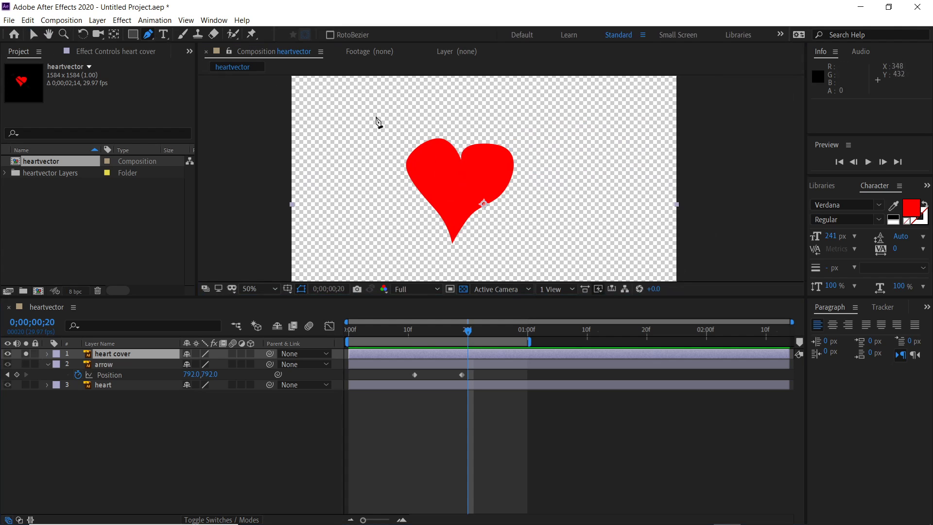
{"action": "left_click", "coordinate": [424, 185]}
{"action": "left_click", "coordinate": [444, 154]}
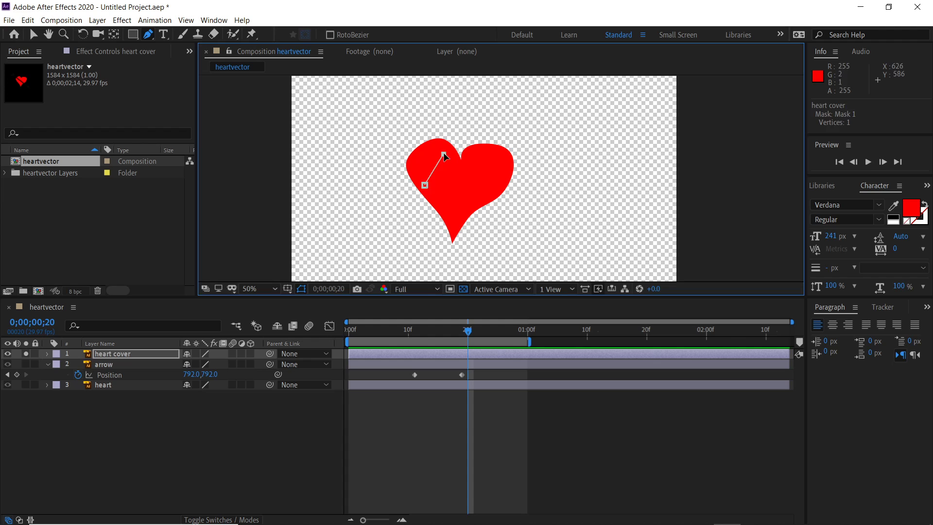
{"action": "left_click", "coordinate": [492, 173]}
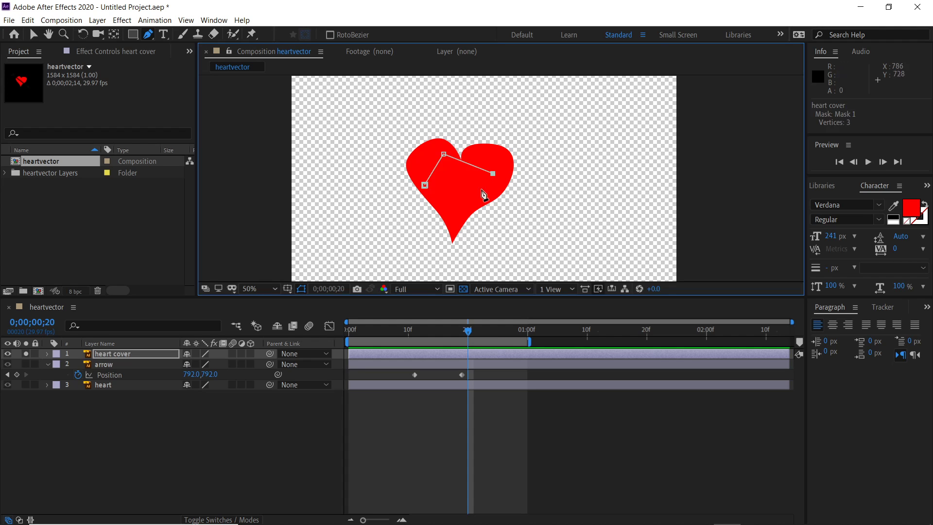
{"action": "left_click", "coordinate": [468, 210]}
{"action": "left_click", "coordinate": [425, 185]}
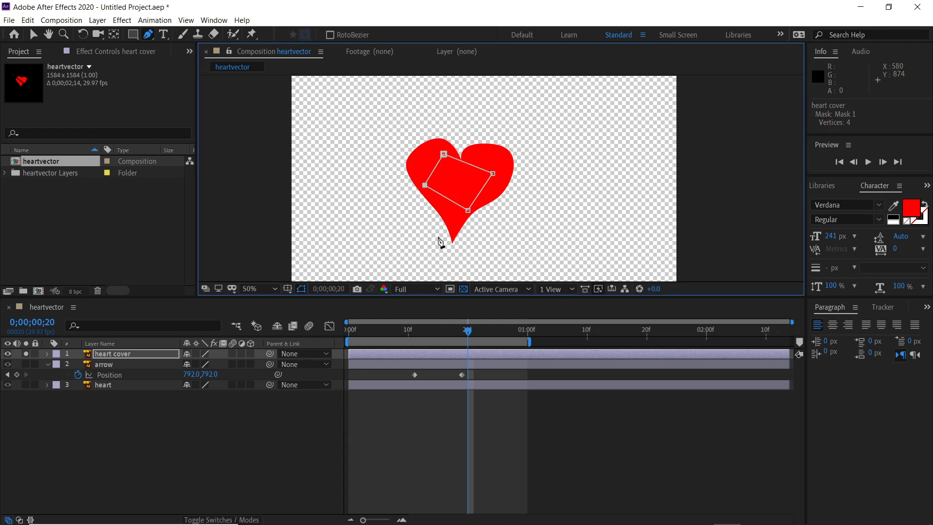
{"action": "left_click", "coordinate": [25, 354]}
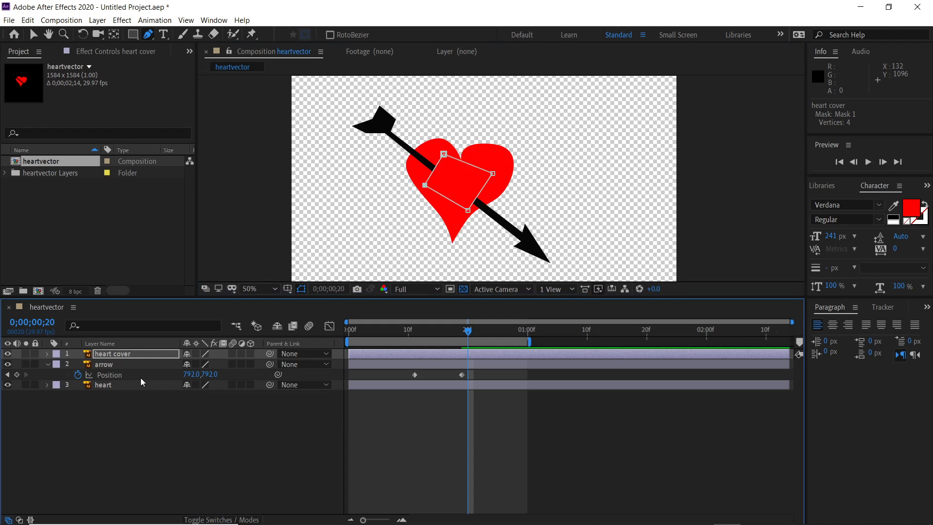
Preview the animation, deselect the layers and examine how the arrow passes through the heart up close.
{"action": "key", "text": "comma"}
{"action": "key", "text": "space"}
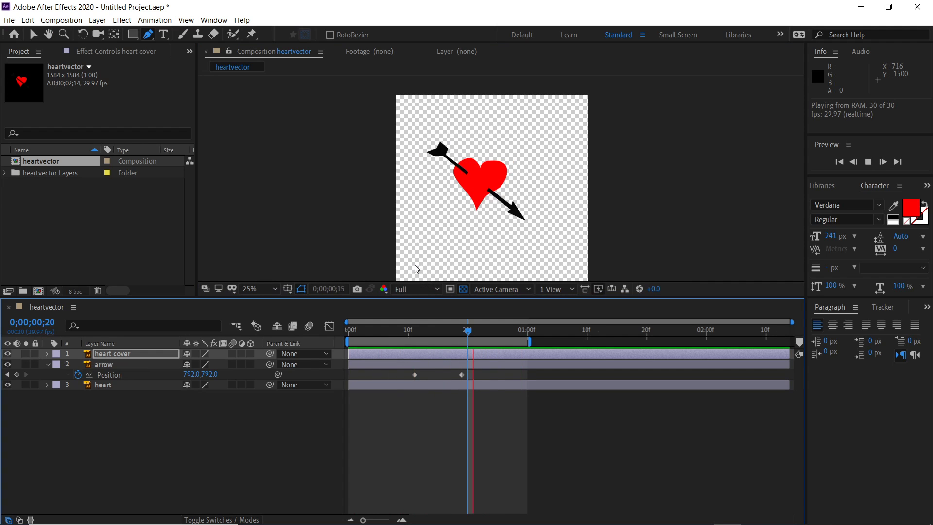
{"action": "key", "text": "space"}
{"action": "key", "text": "."}
{"action": "left_click", "coordinate": [163, 421]}
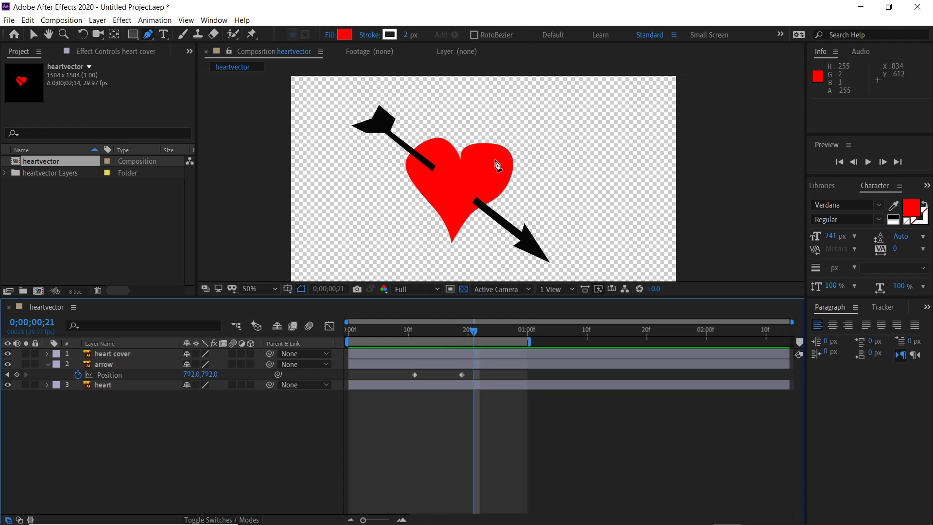
{"action": "left_click_drag", "start_coordinate": [614, 139], "coordinate": [636, 135]}
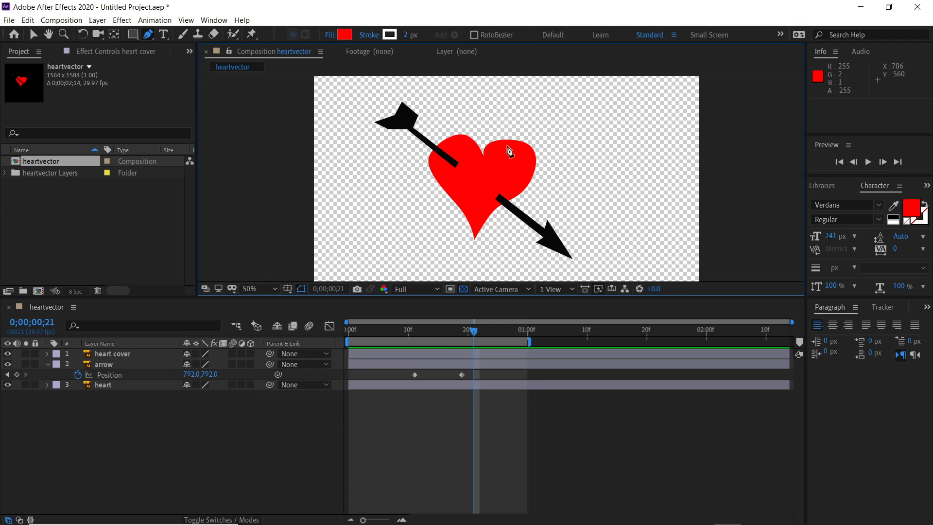
Switch to Illustrator and bring up the layer commands for the heart layer.
{"action": "mouse_move", "coordinate": [560, 519]}
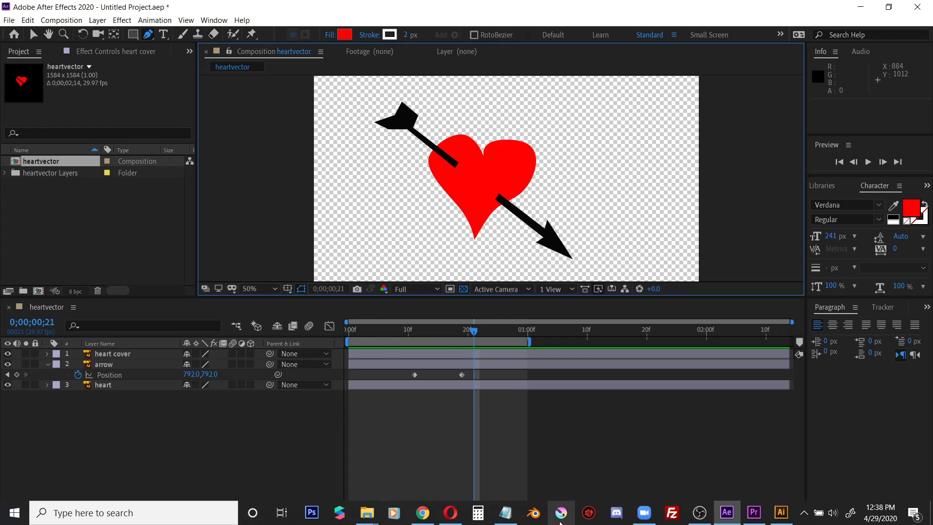
{"action": "left_click", "coordinate": [774, 514]}
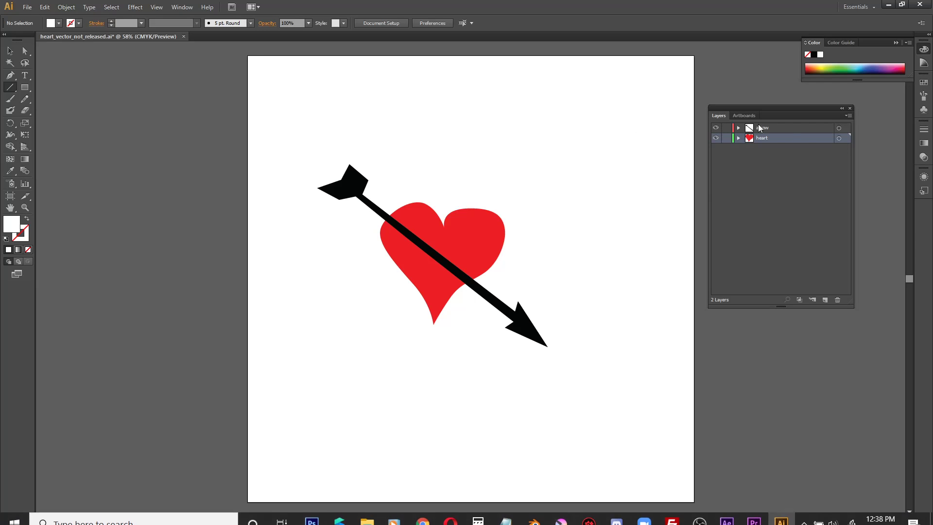
{"action": "left_click", "coordinate": [848, 116]}
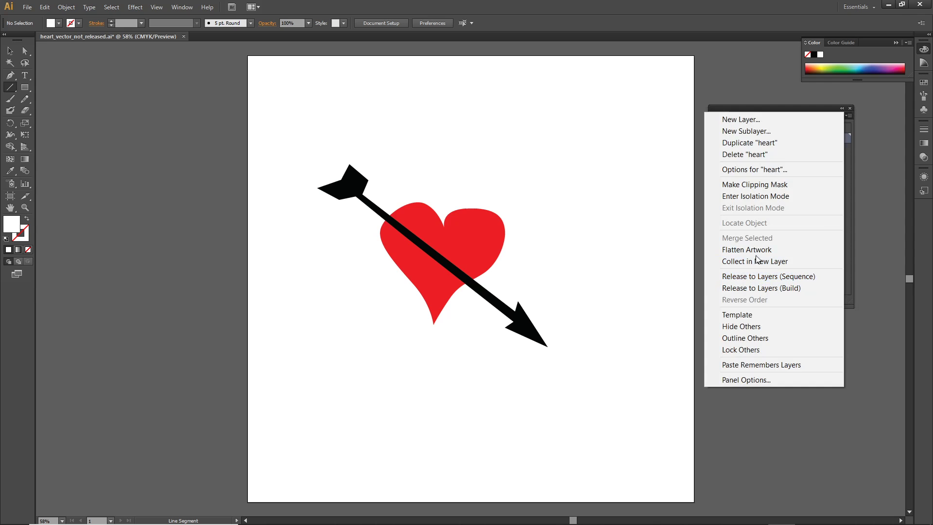